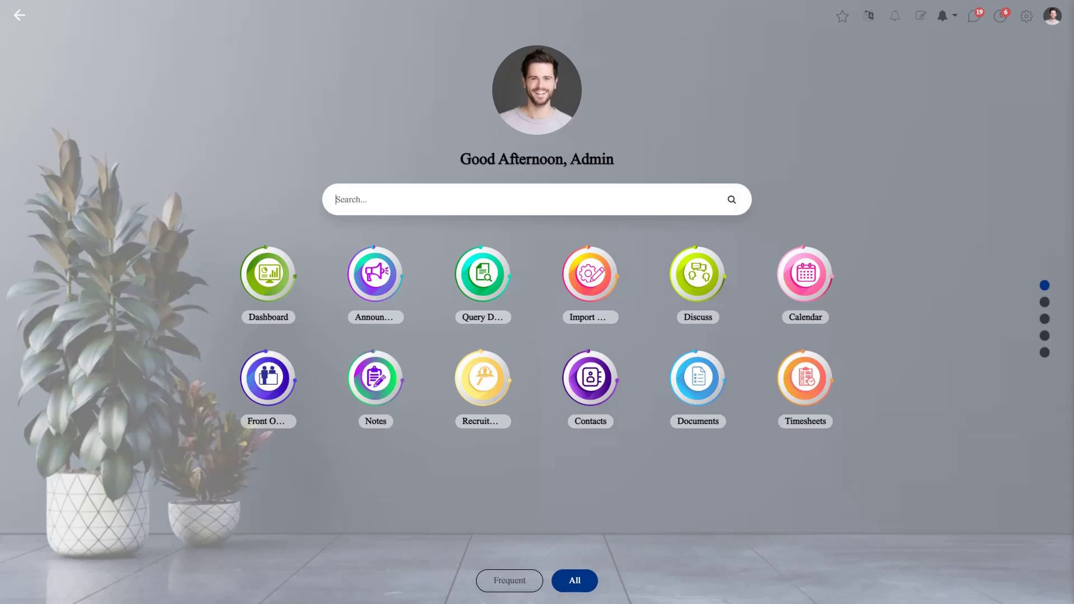
Find and open the Accounting module, and go to its list of configured journals.
type("acc")
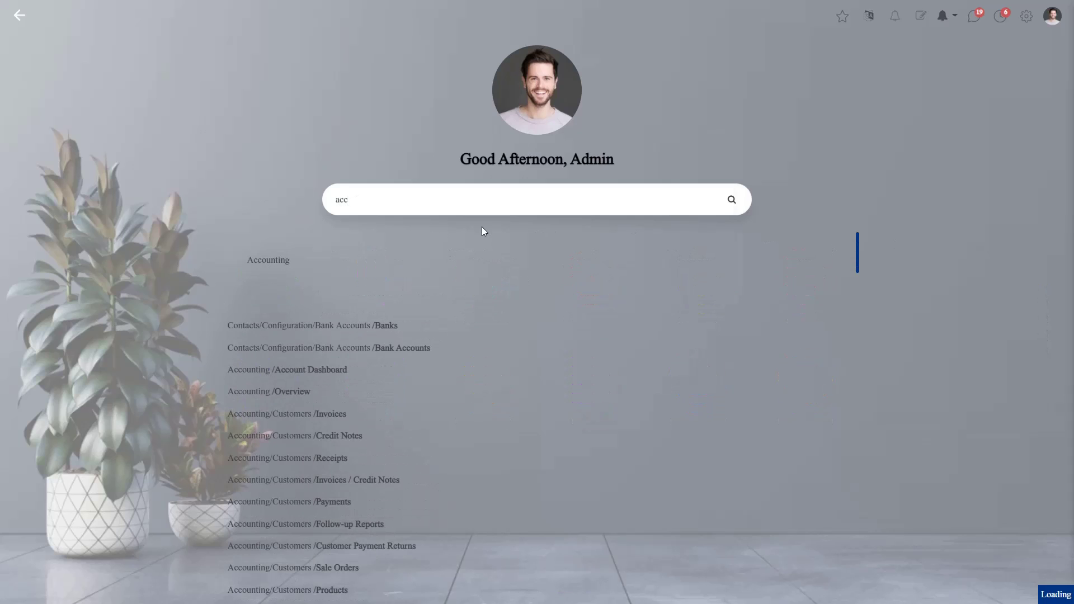
key("Return")
left_click(621, 11)
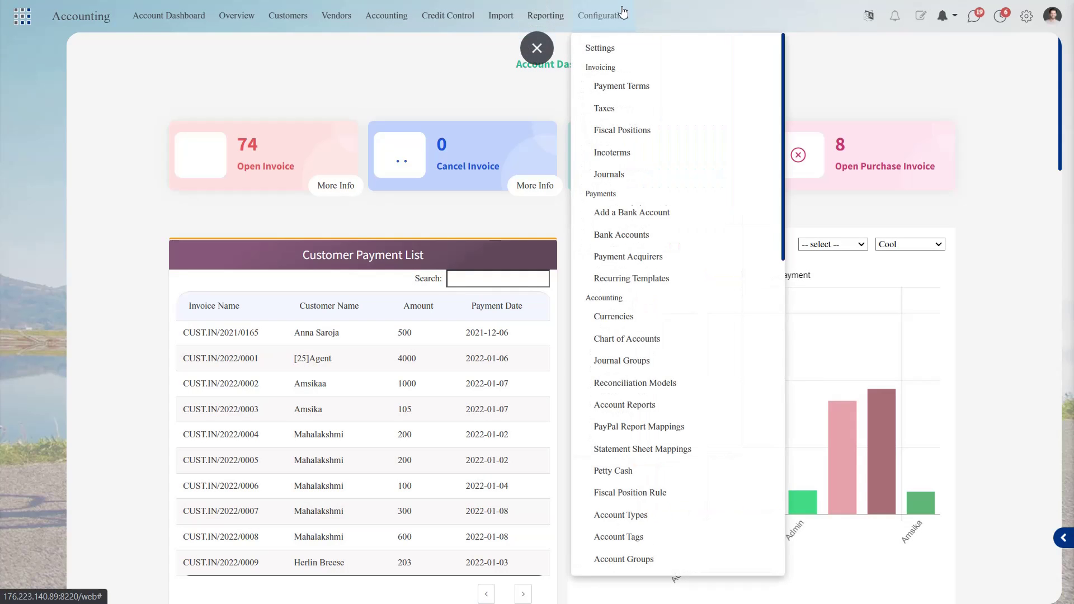
left_click(633, 174)
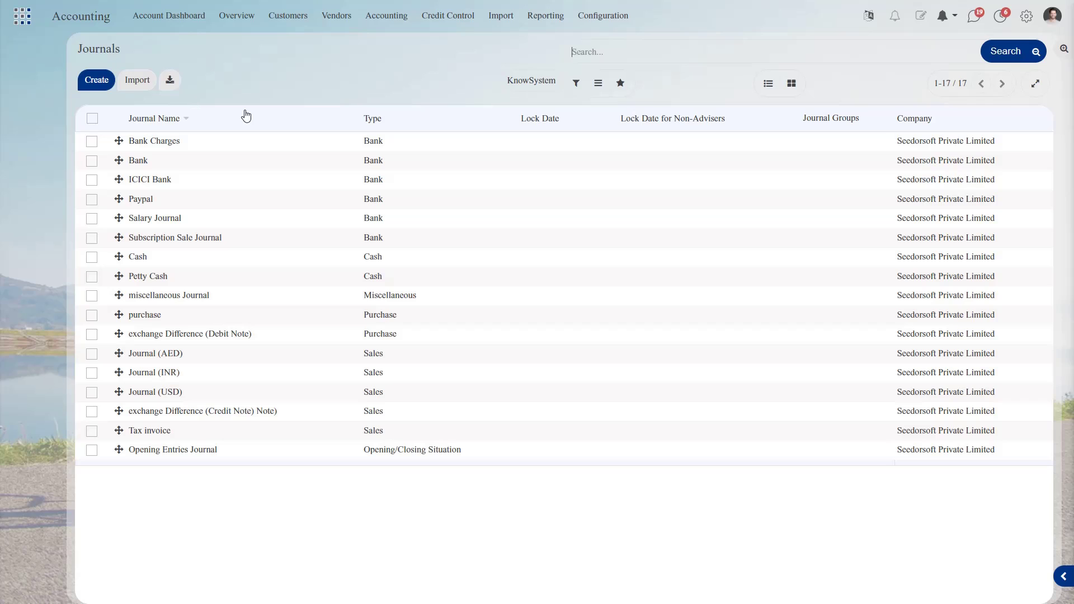
Edit the Cash journal, choosing Cash as its type and INR as its currency.
left_click(175, 259)
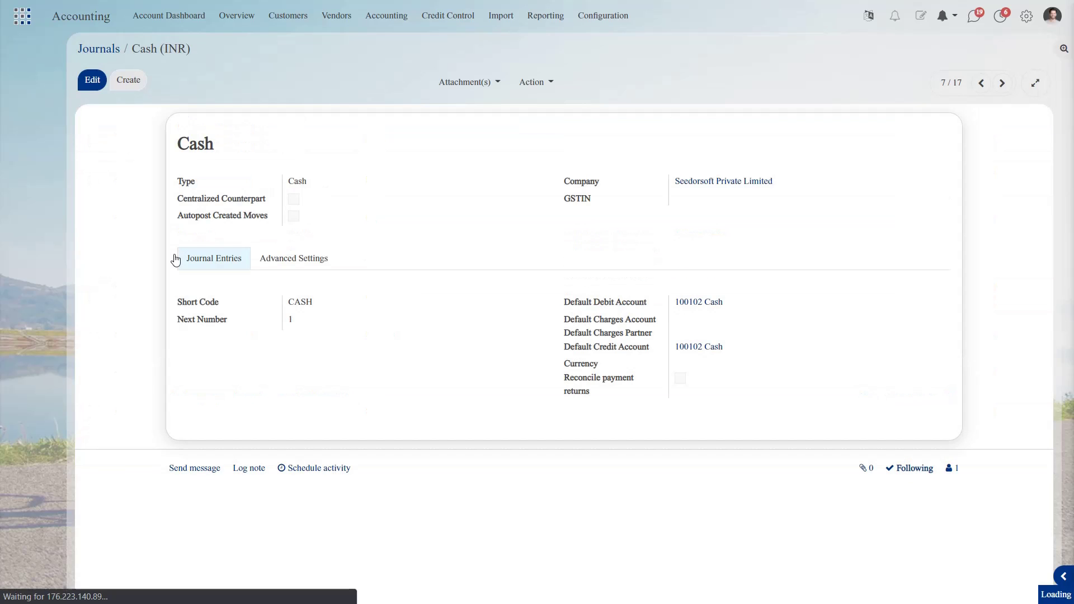
left_click(93, 81)
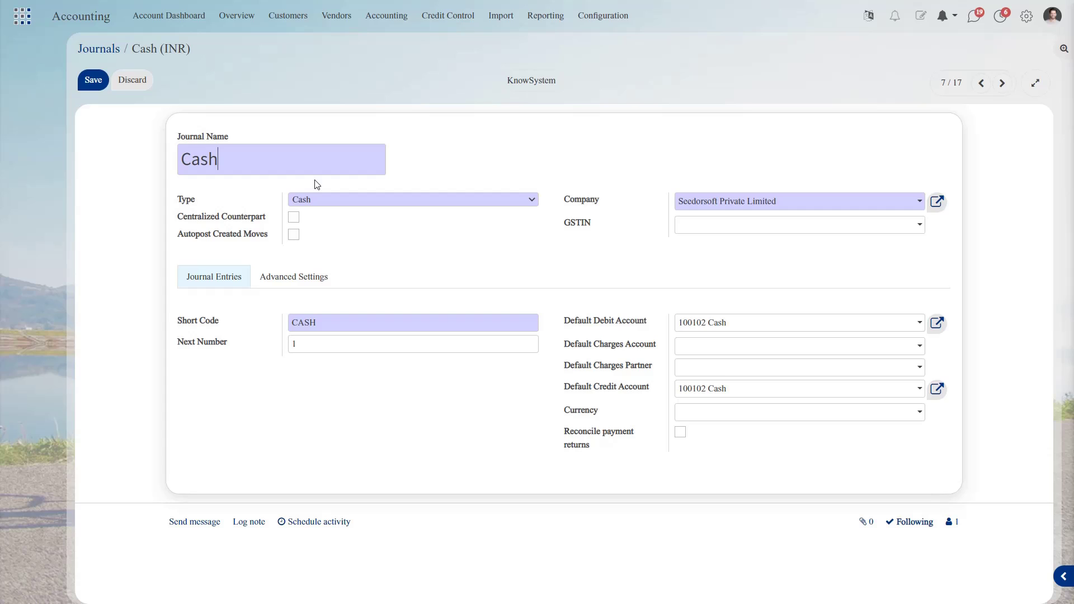
left_click(352, 203)
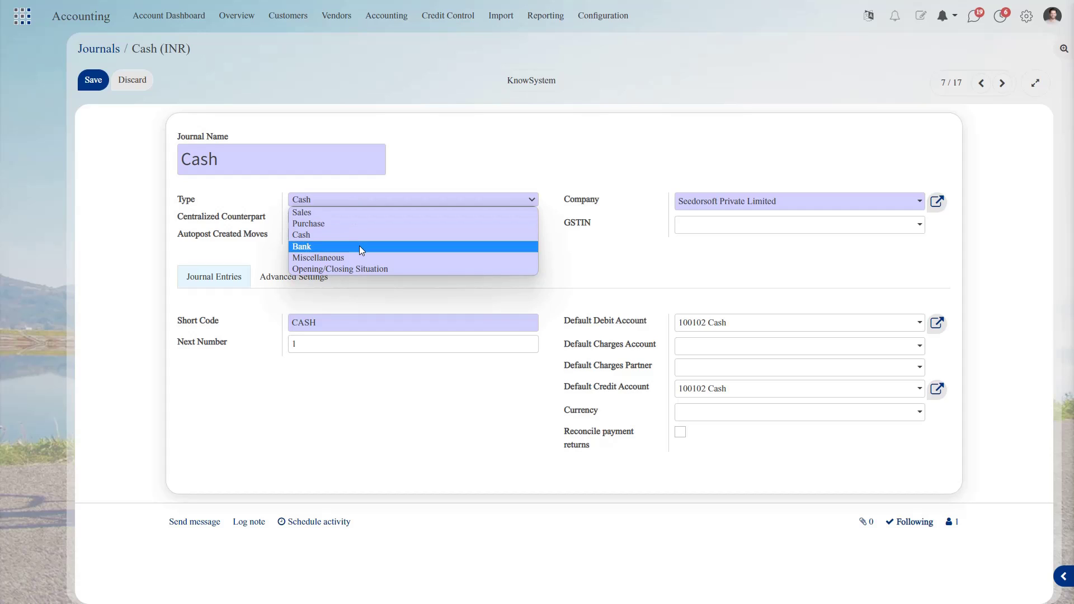
left_click(358, 225)
left_click(333, 237)
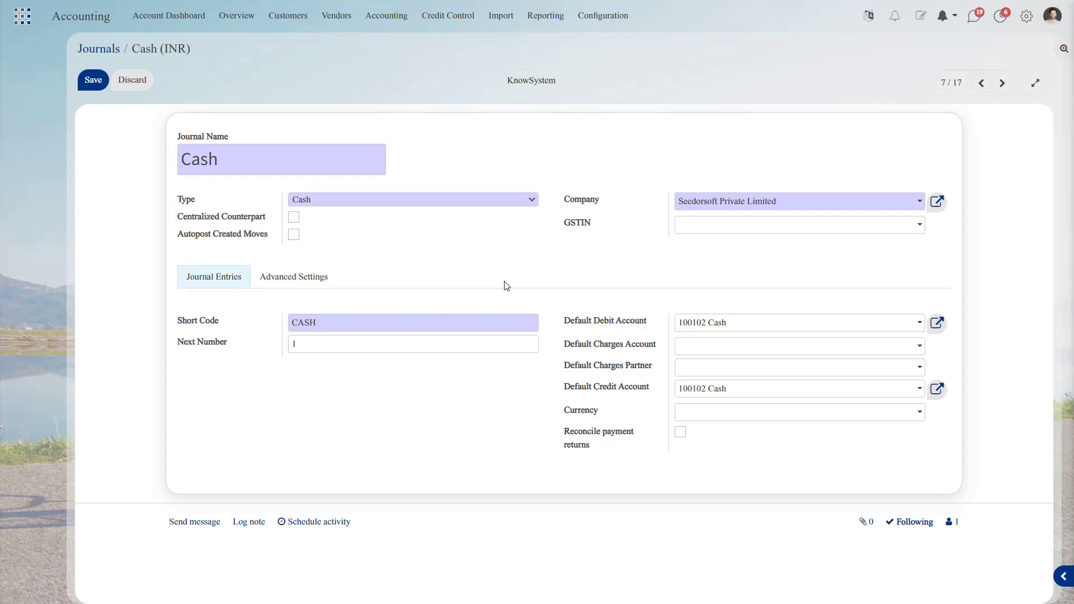
left_click(695, 419)
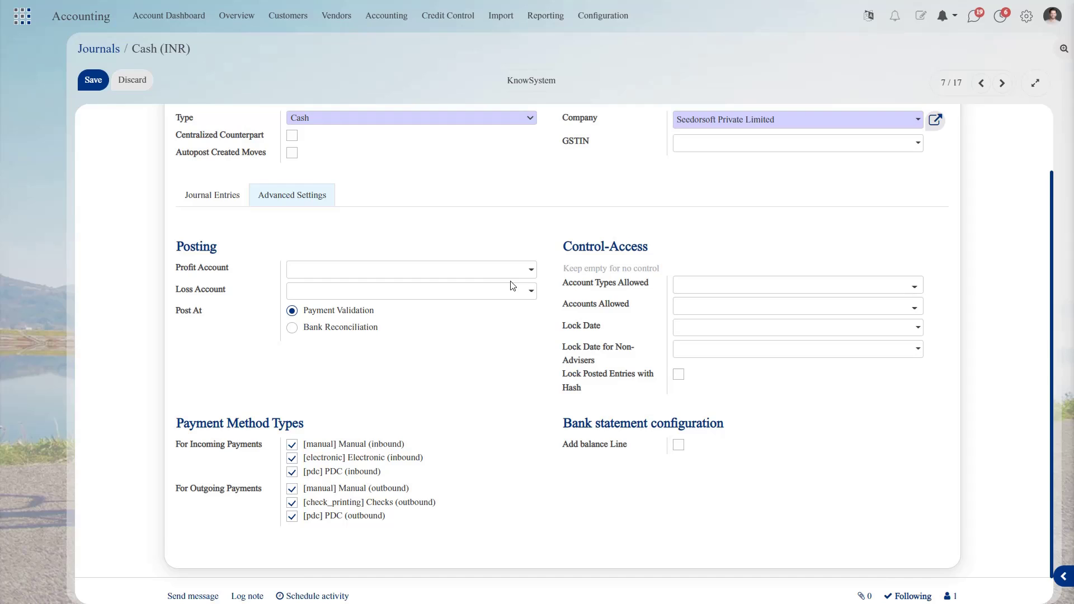
Review the Cash journal's advanced posting, access and payment method settings, and save the journal before returning to the journals list.
scroll(513, 286, "down", 1)
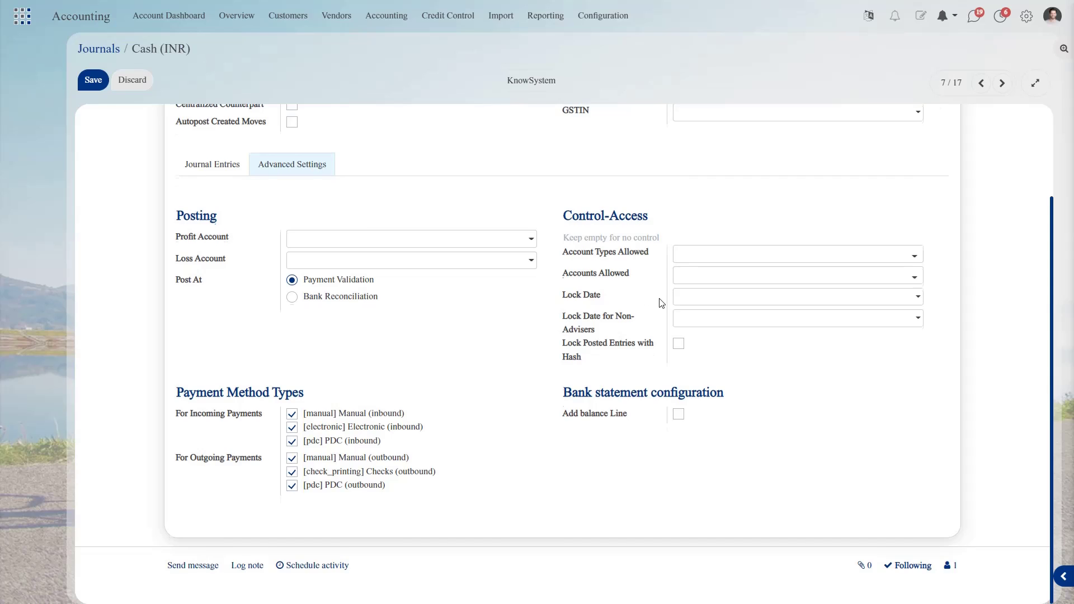
scroll(660, 302, "up", 3)
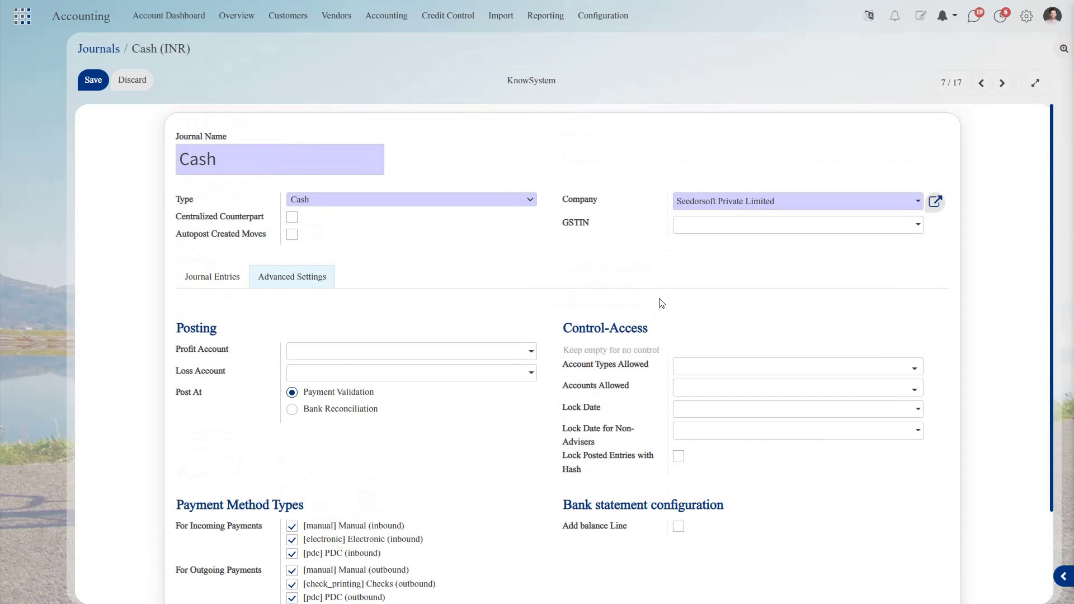
left_click(224, 279)
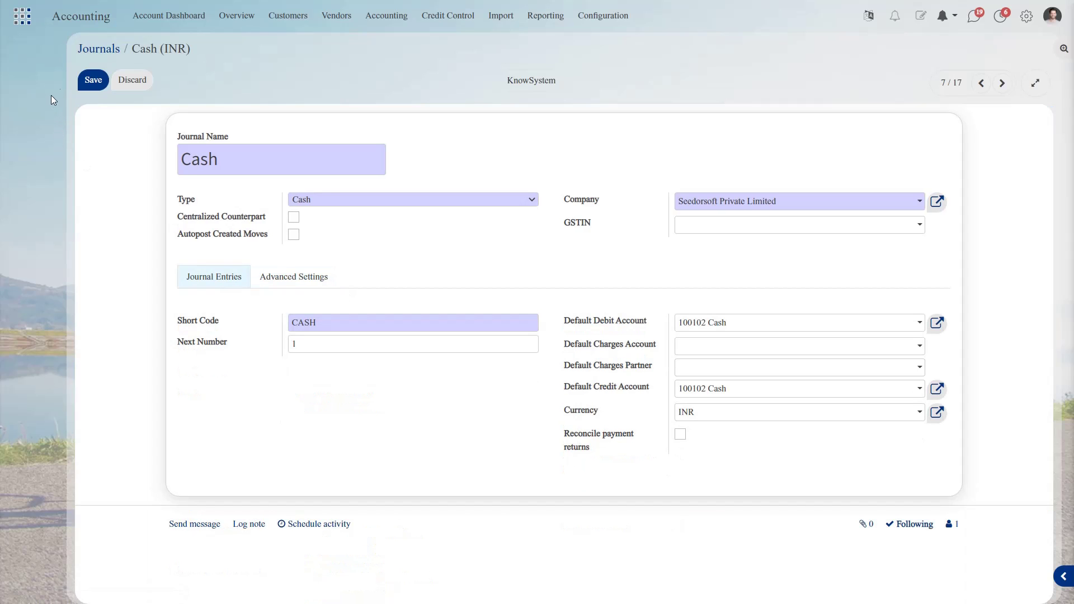
left_click(89, 80)
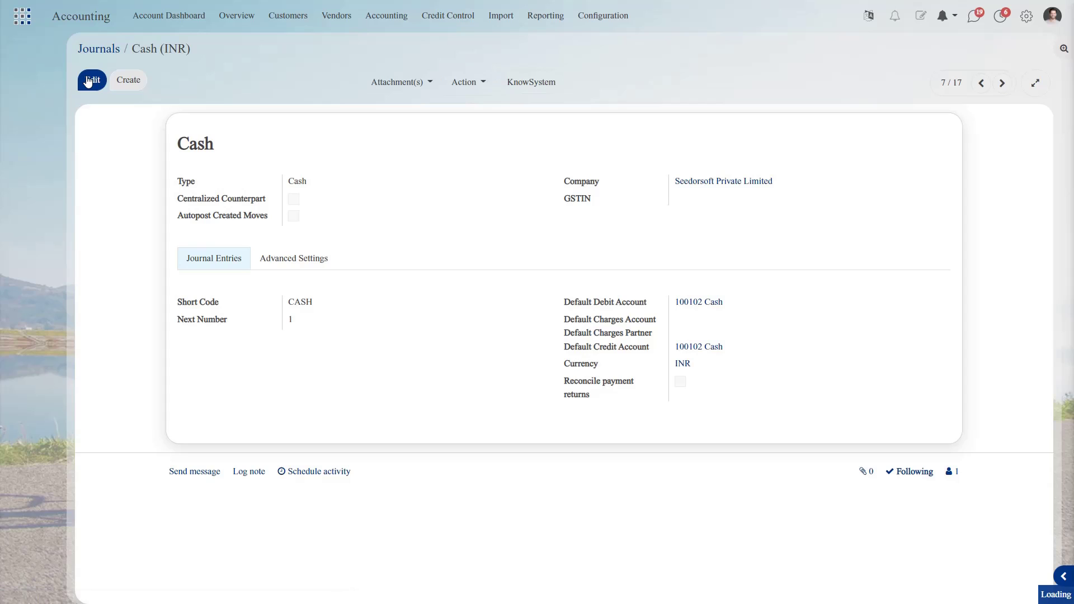
left_click(102, 53)
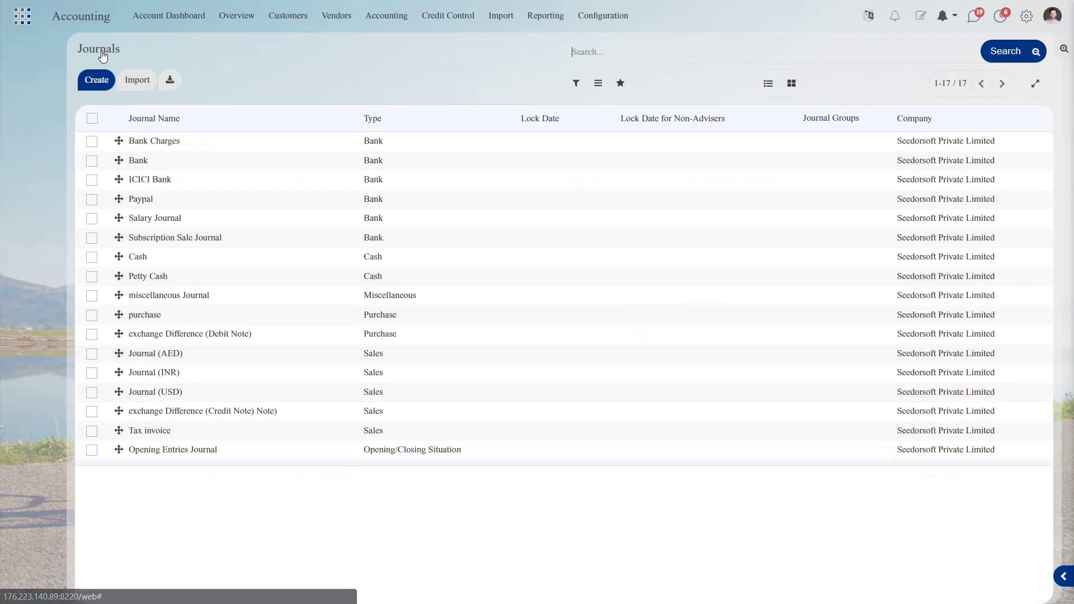
Examine the Bank journal's bank account and journal entry settings in edit mode, and save it before returning to the journals list.
left_click(335, 169)
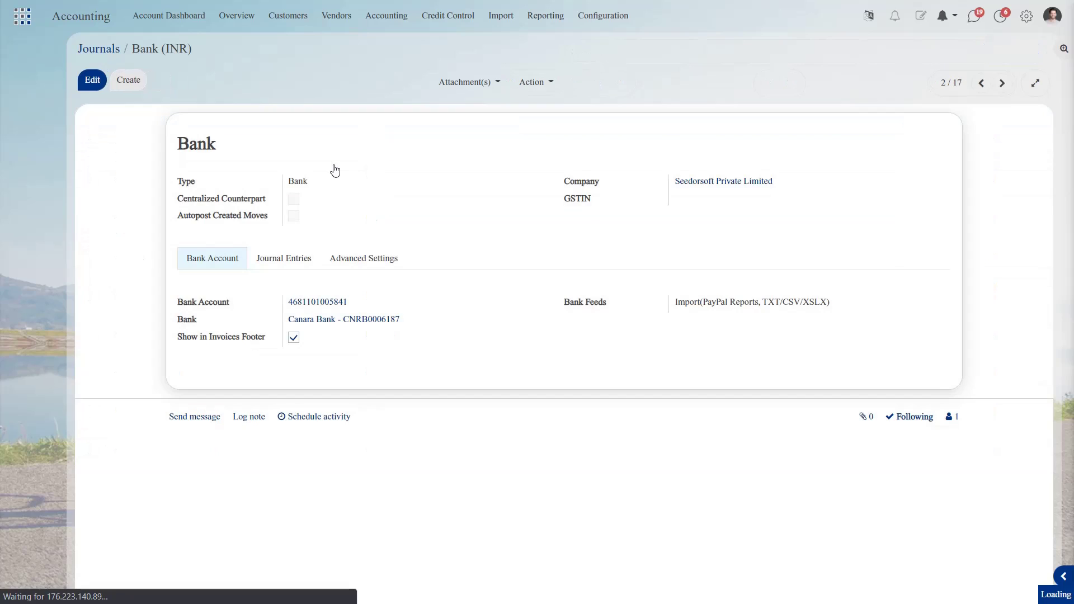
left_click(101, 83)
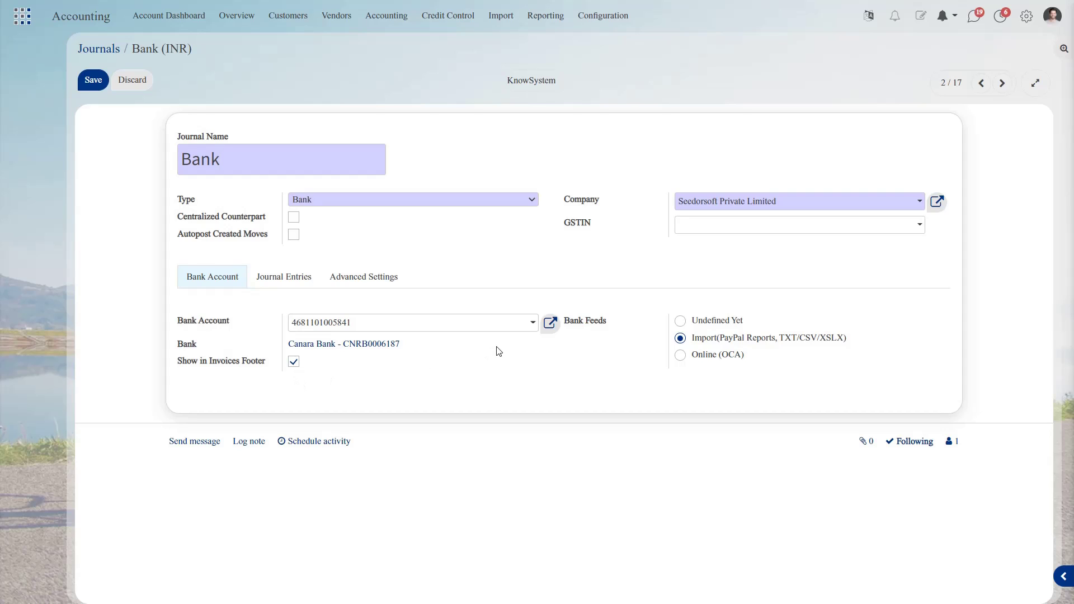
left_click(269, 285)
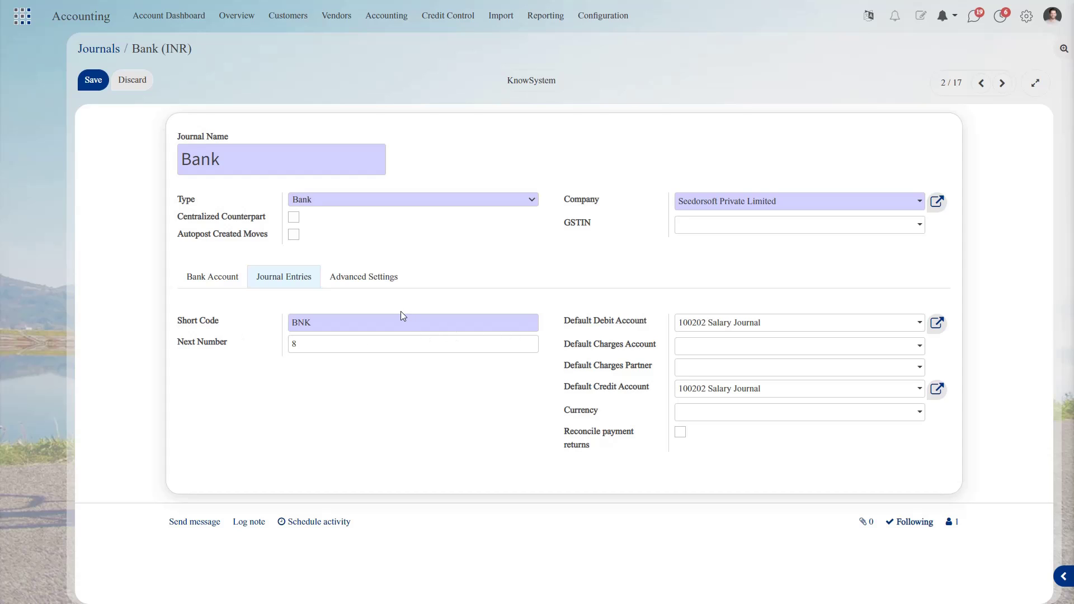
left_click(93, 89)
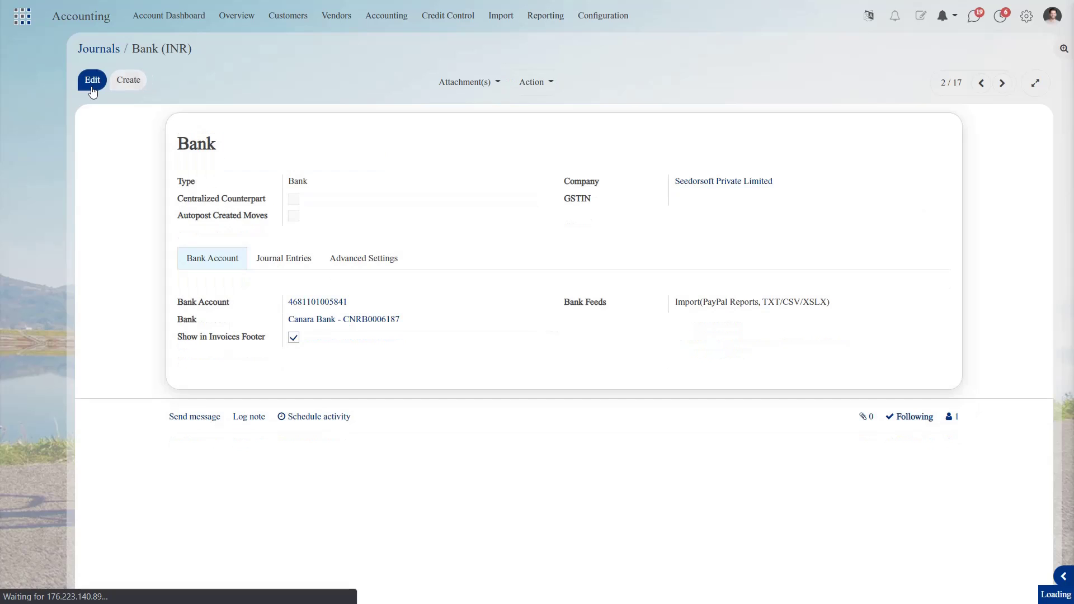
left_click(99, 50)
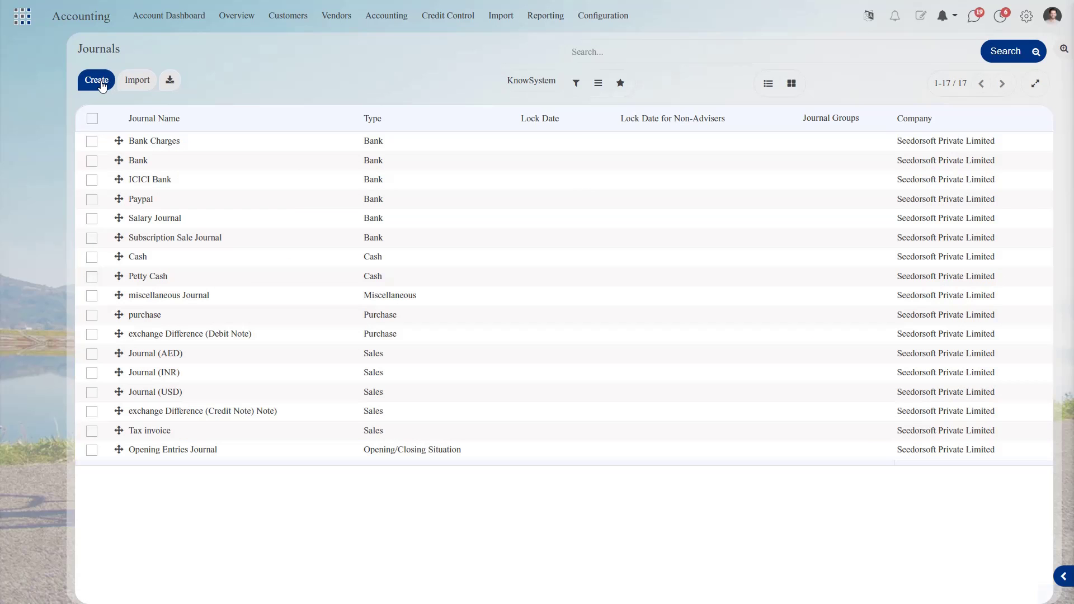
Create a new journal named SALARY with the type Bank.
left_click(97, 80)
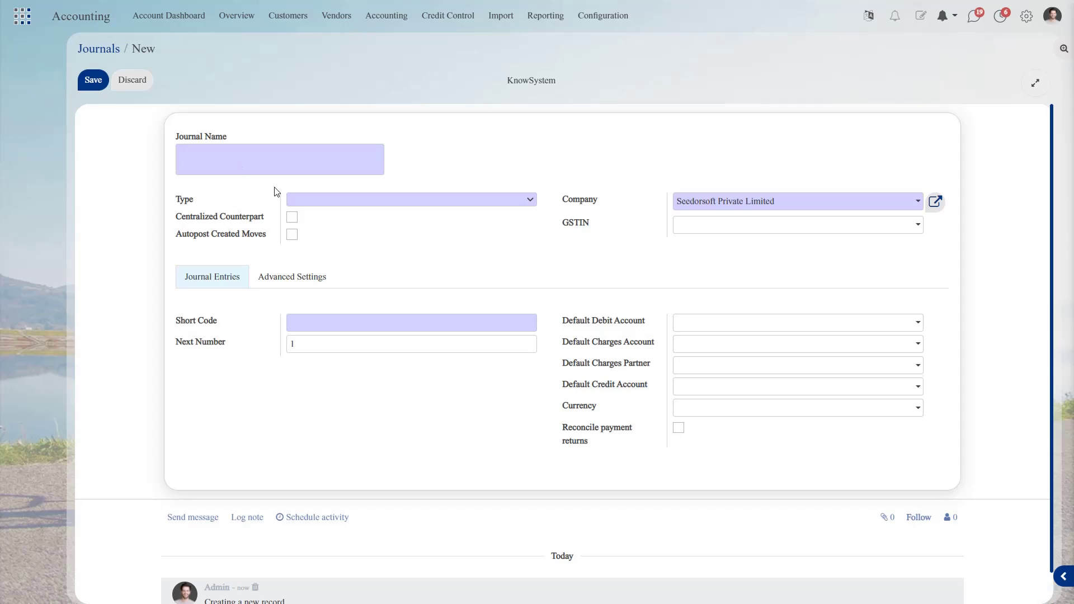
type("S")
key("BackSpace")
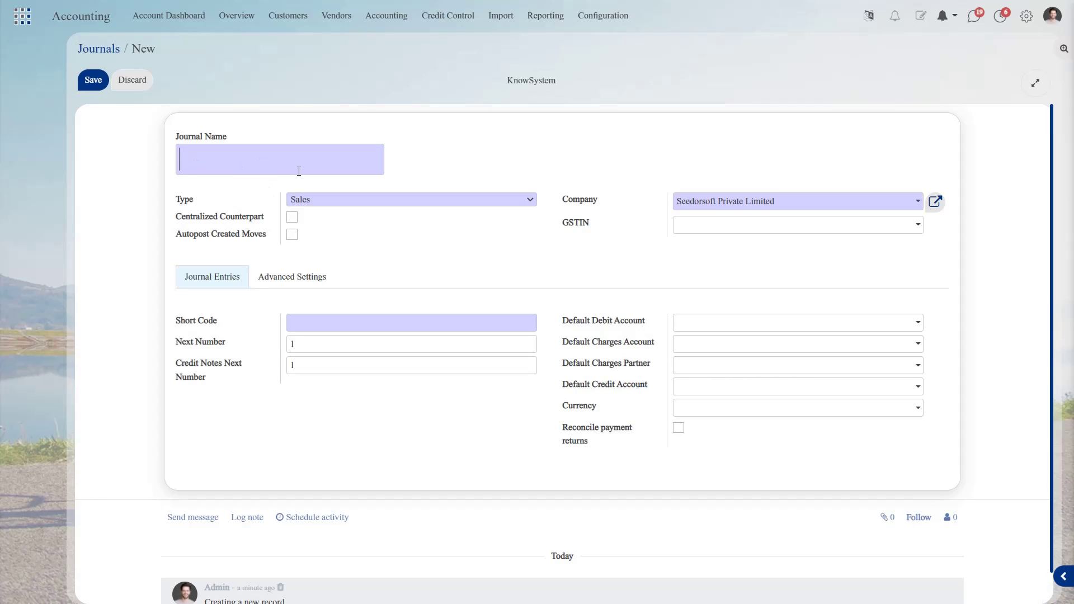
type("SALARY")
left_click(320, 196)
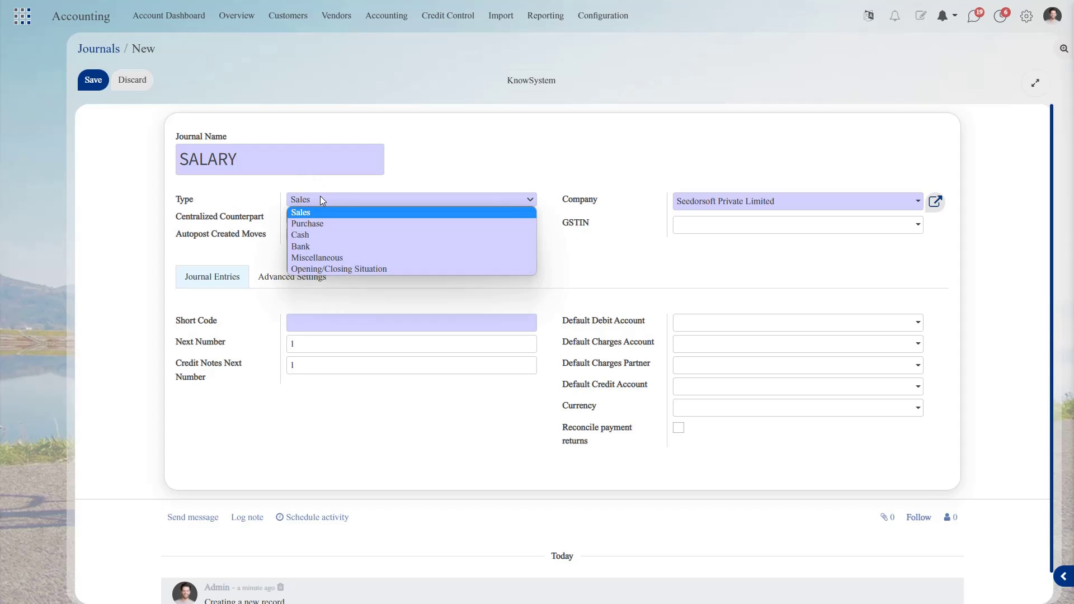
left_click(305, 246)
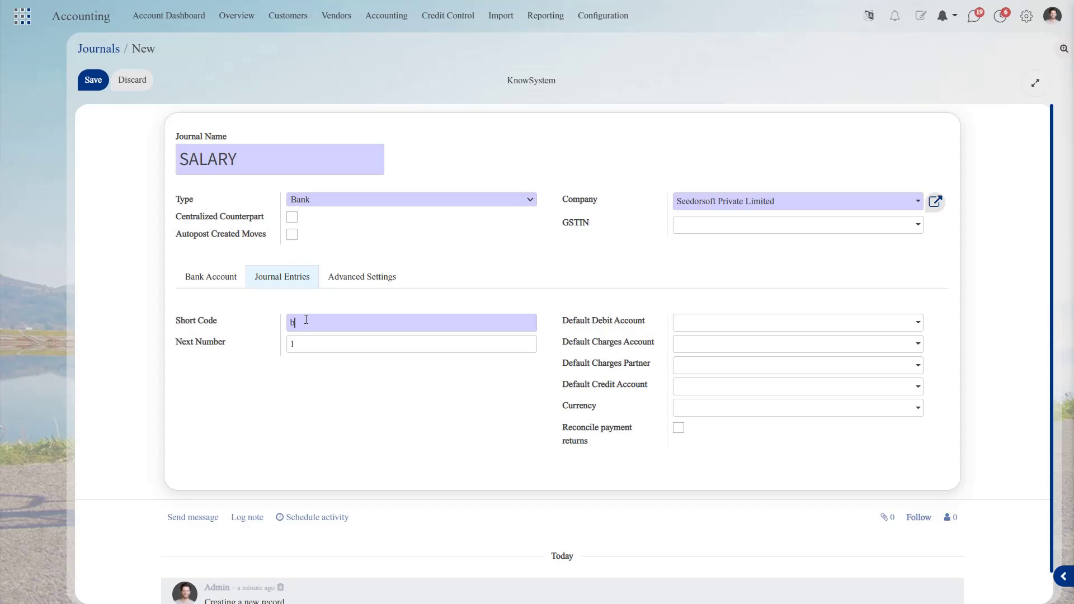
Set the SALARY journal's short code to SAL and its default debit account to 100201 Bank.
type("SAL")
left_click(680, 330)
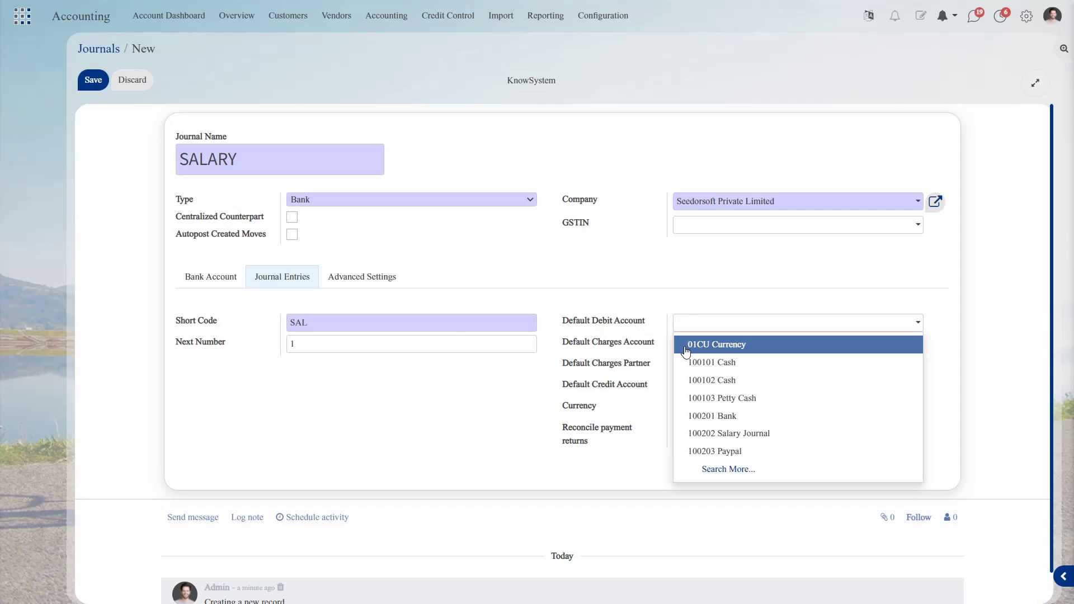
left_click(689, 415)
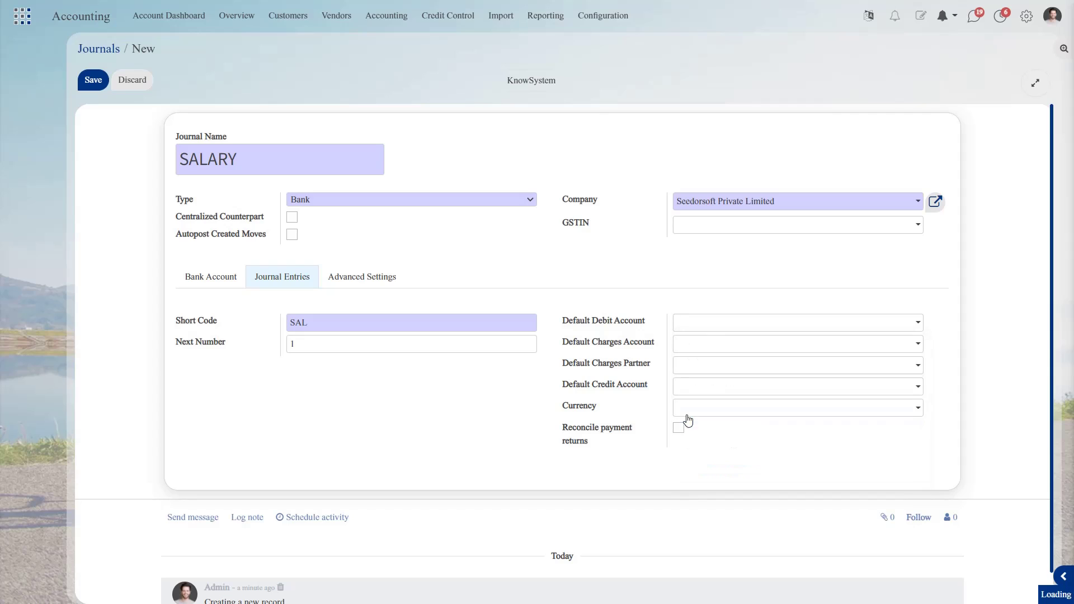
Assign the ICICI Bank account to the SALARY journal, and save it before returning to the journals list.
left_click(224, 277)
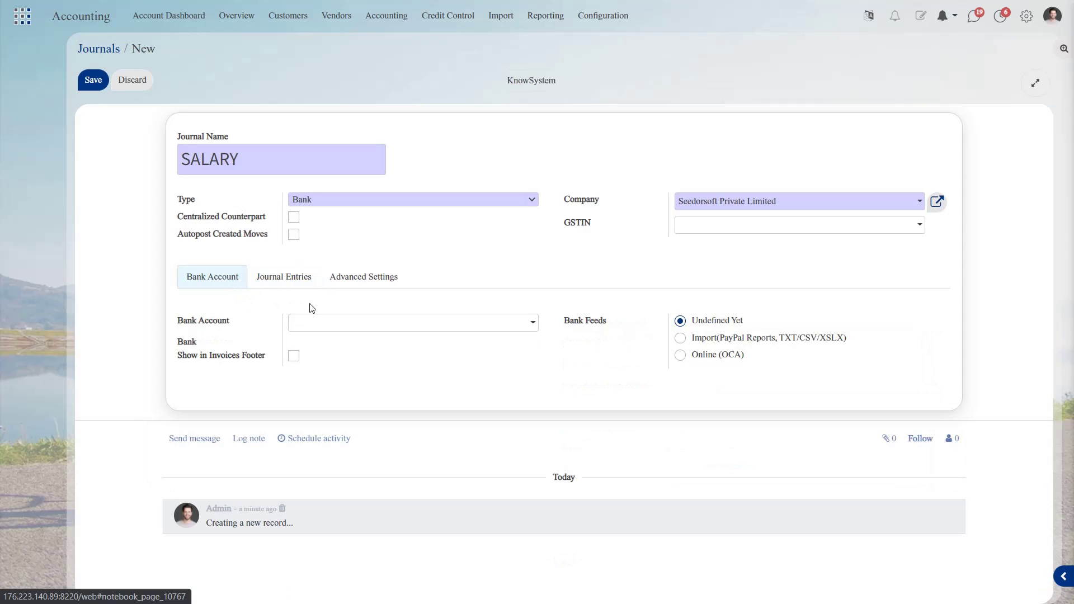
left_click(311, 324)
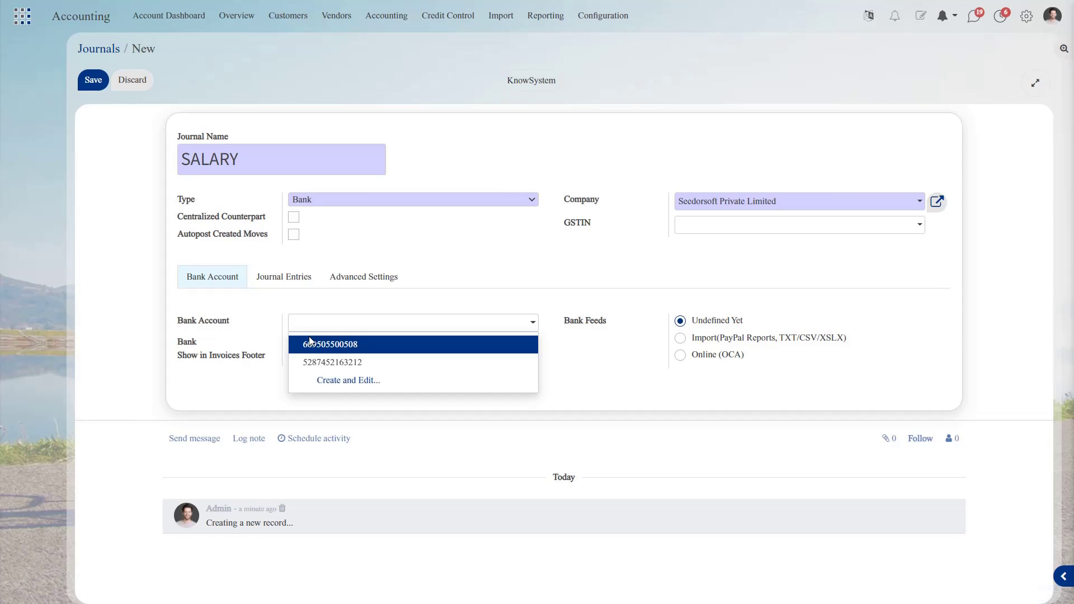
left_click(310, 351)
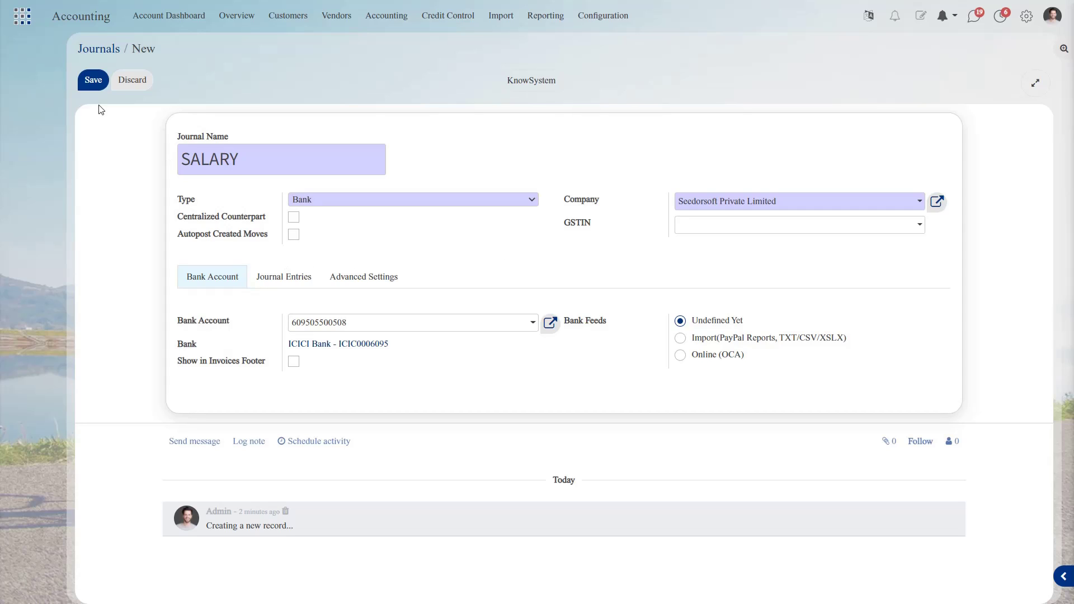
left_click(88, 80)
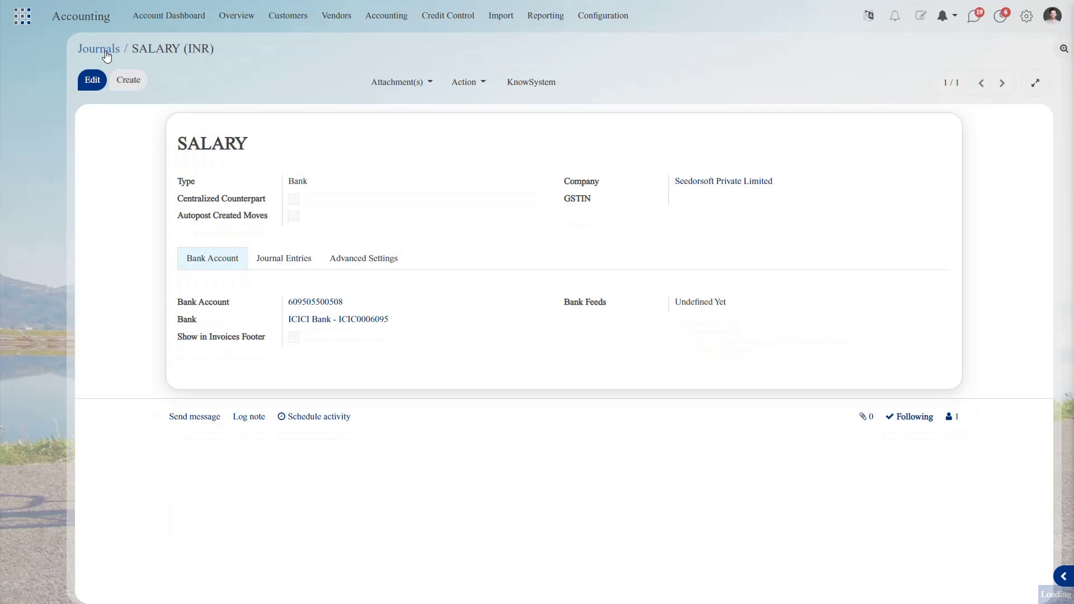
left_click(107, 52)
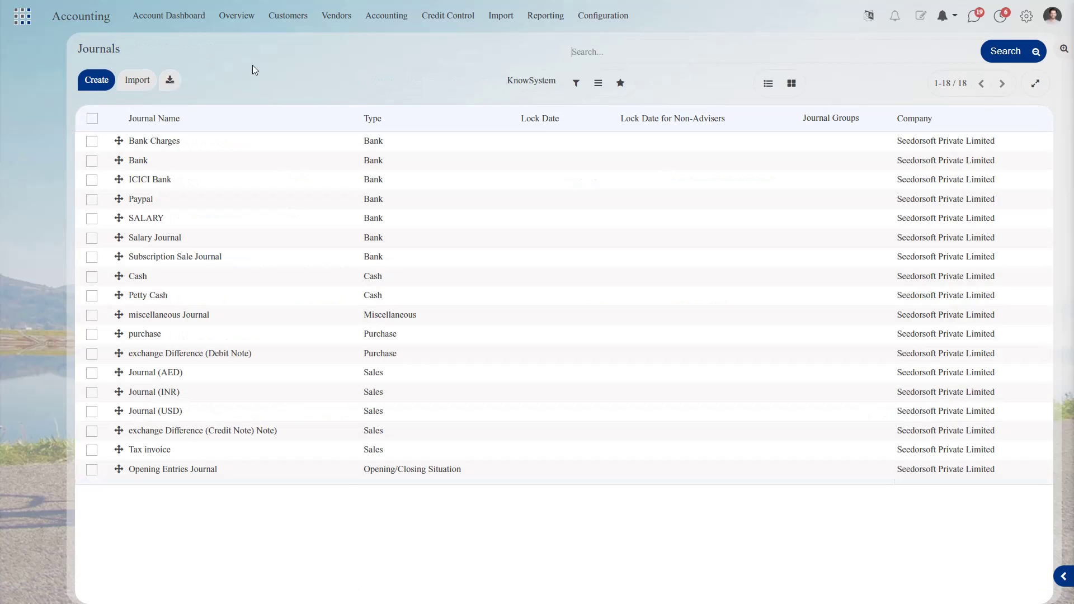